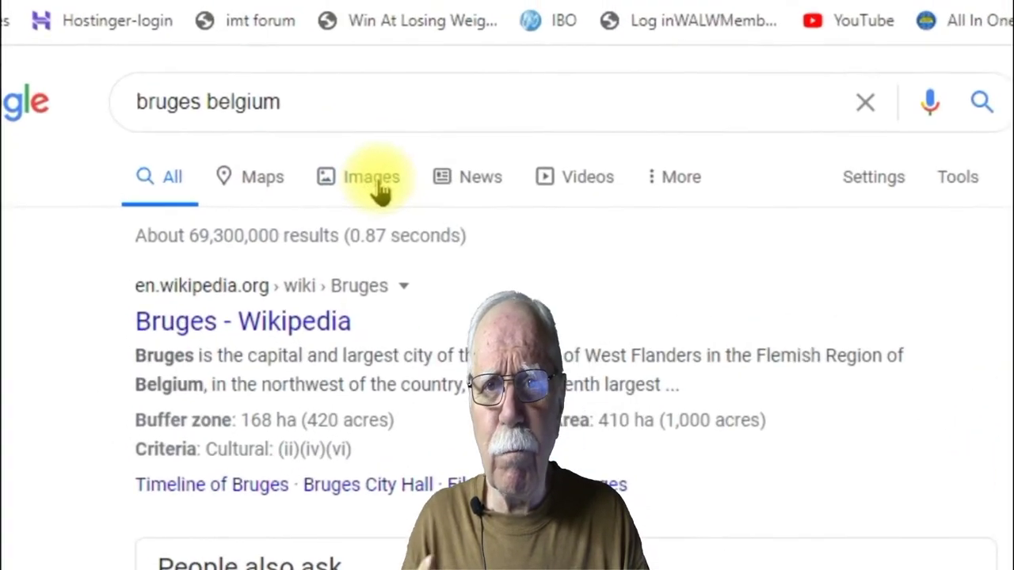
Switch the 'bruges belgium' search to Images and reveal the Tools filter row
{"action": "left_click", "coordinate": [534, 287]}
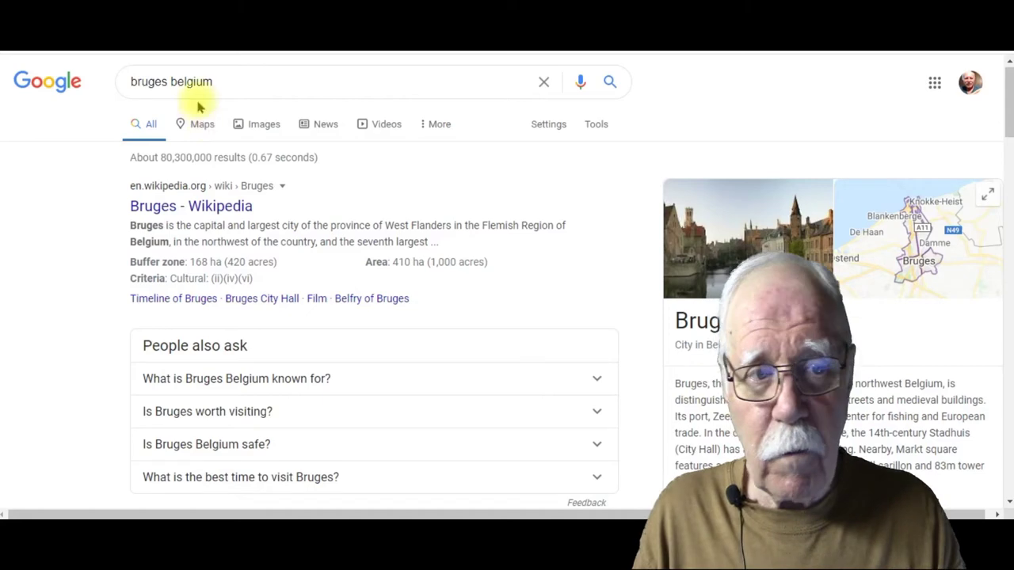
{"action": "left_click", "coordinate": [265, 129]}
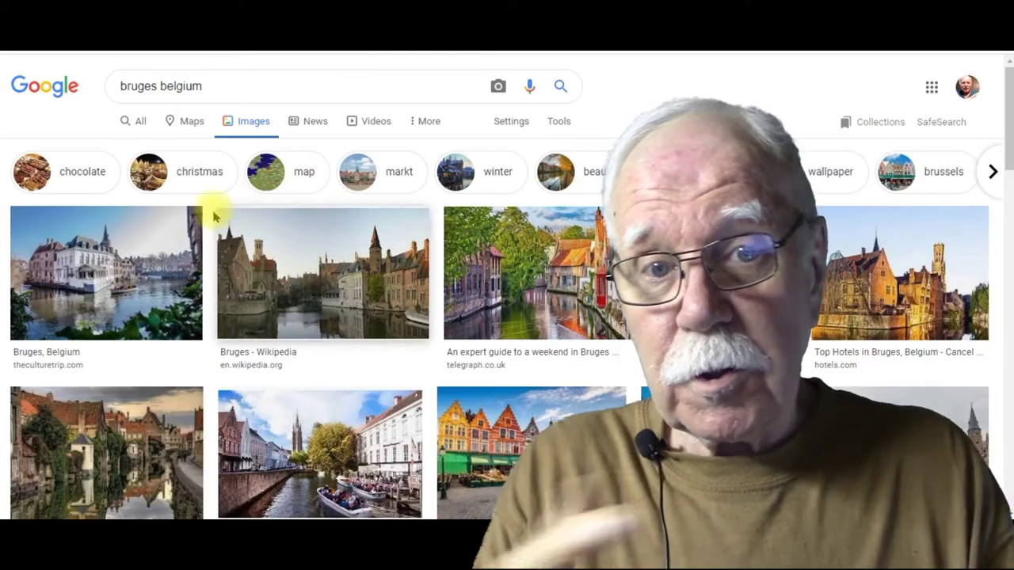
{"action": "left_click", "coordinate": [556, 123]}
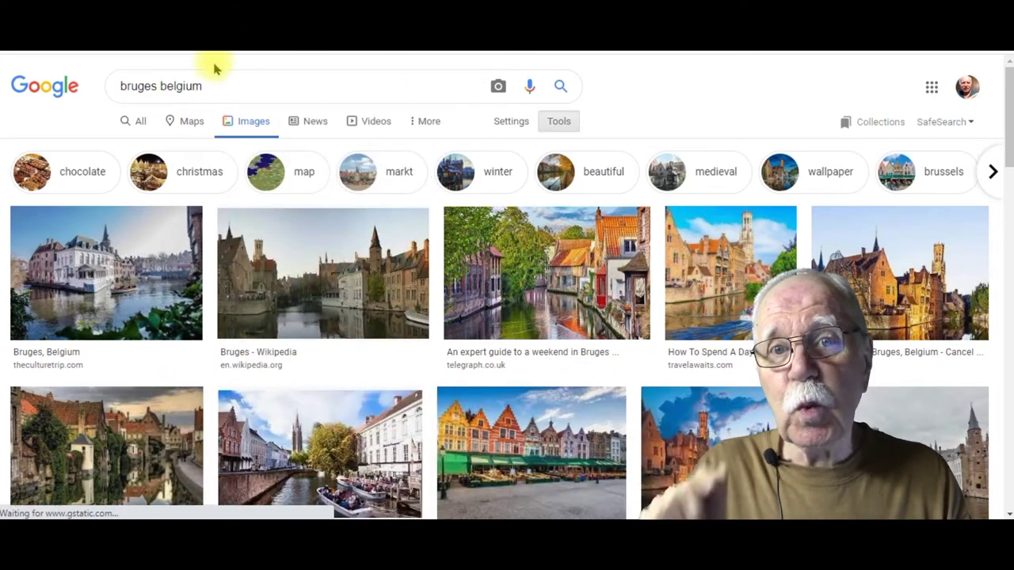
{"action": "left_click", "coordinate": [558, 122]}
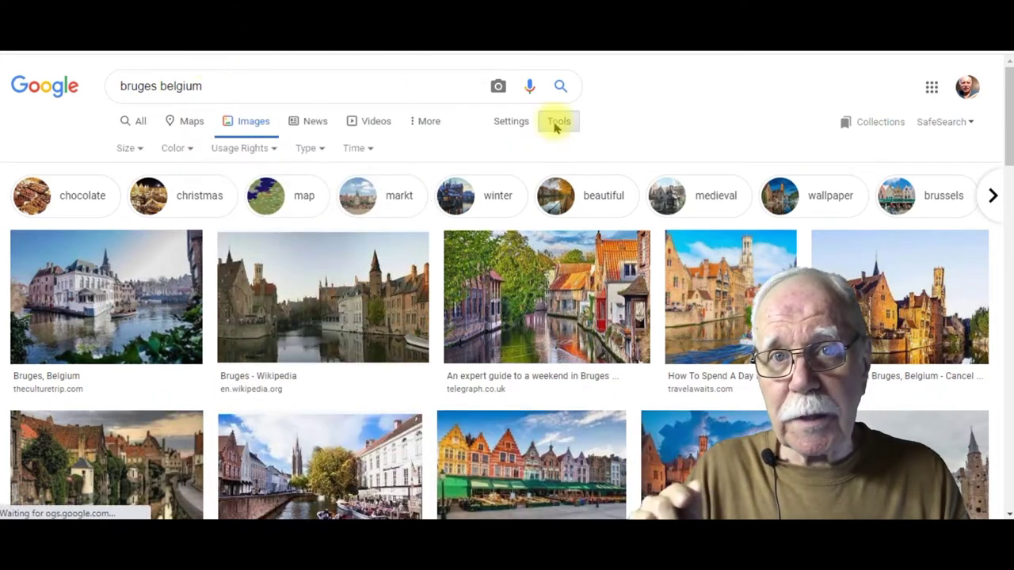
Set Usage Rights to 'Labeled for Reuse' and browse the filtered Bruges photos
{"action": "left_click", "coordinate": [239, 148]}
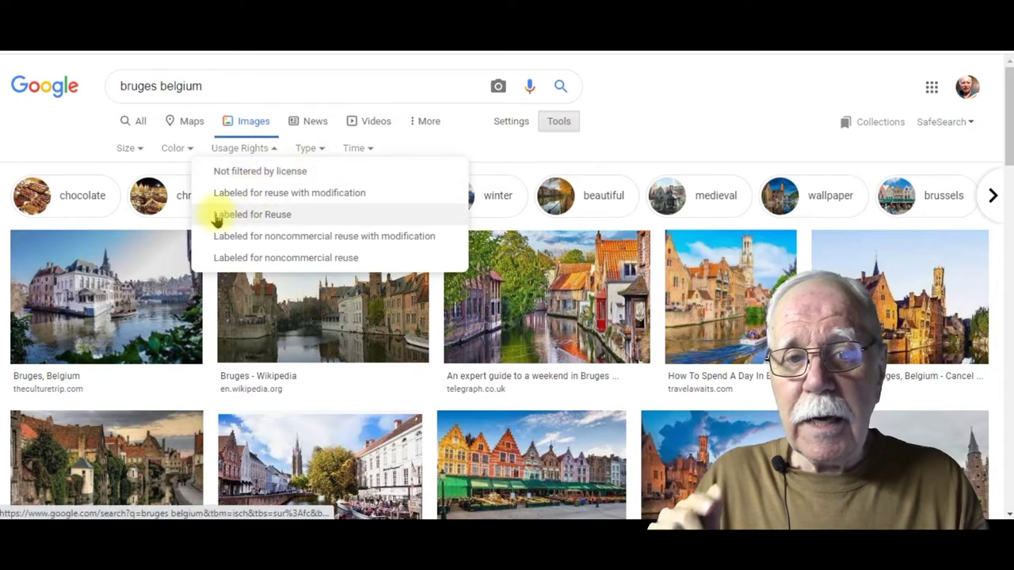
{"action": "left_click", "coordinate": [282, 220]}
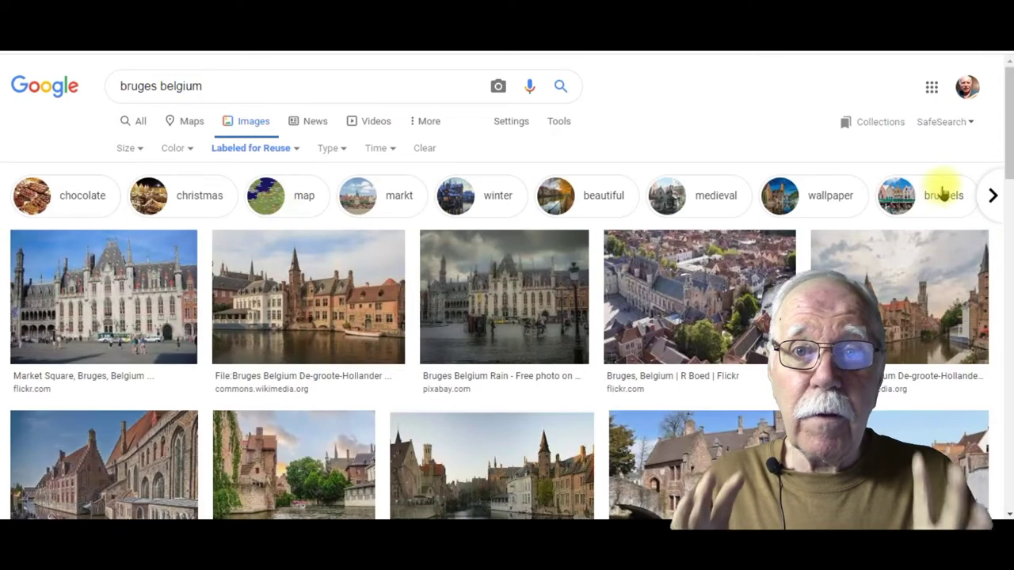
{"action": "scroll", "coordinate": [1010, 119], "scroll_direction": "down", "scroll_amount": 1}
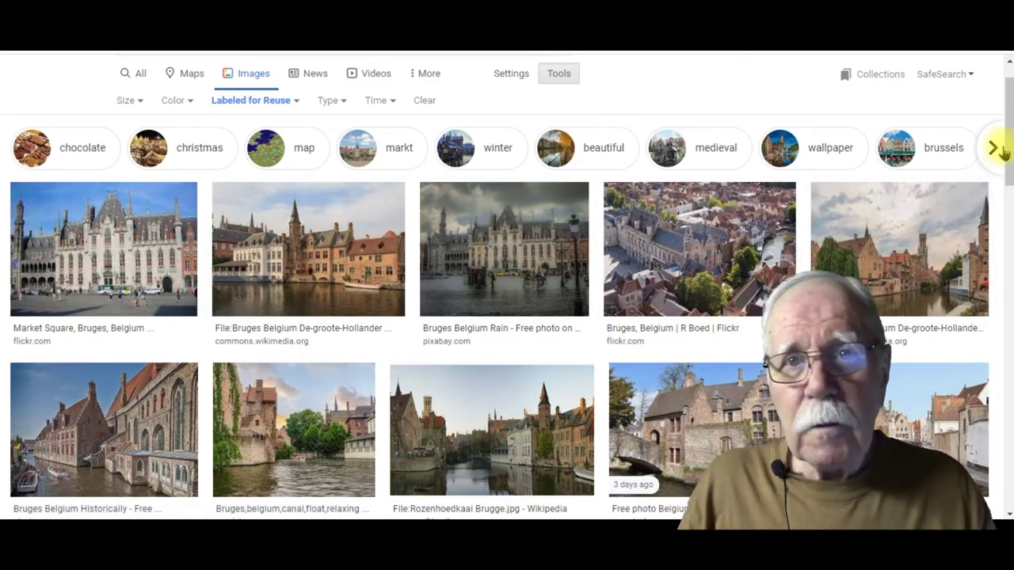
{"action": "scroll", "coordinate": [325, 204], "scroll_direction": "down", "scroll_amount": 1}
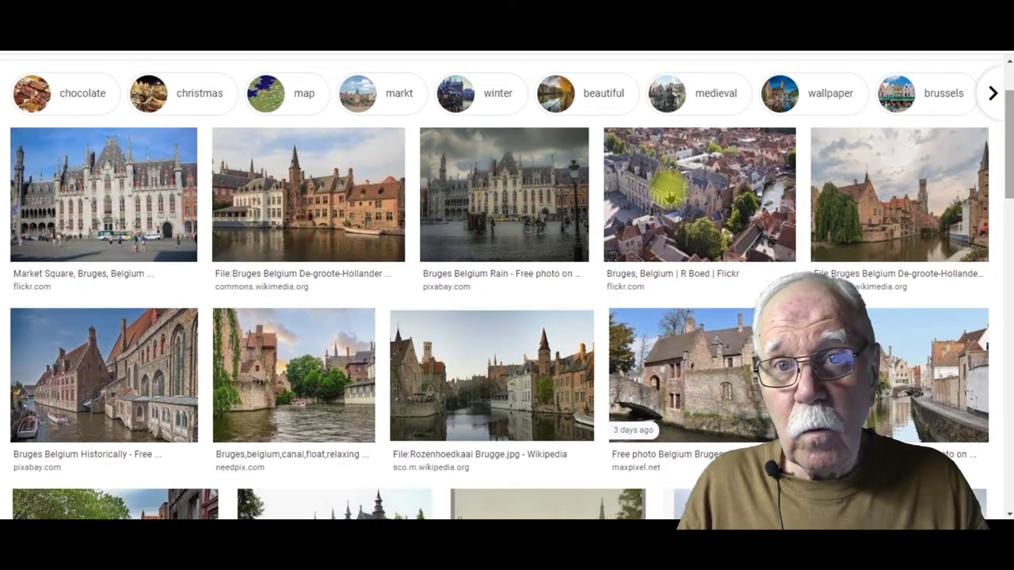
Go from the canal image preview to its Wikimedia Commons file page and open Media Viewer
{"action": "right_click", "coordinate": [331, 204]}
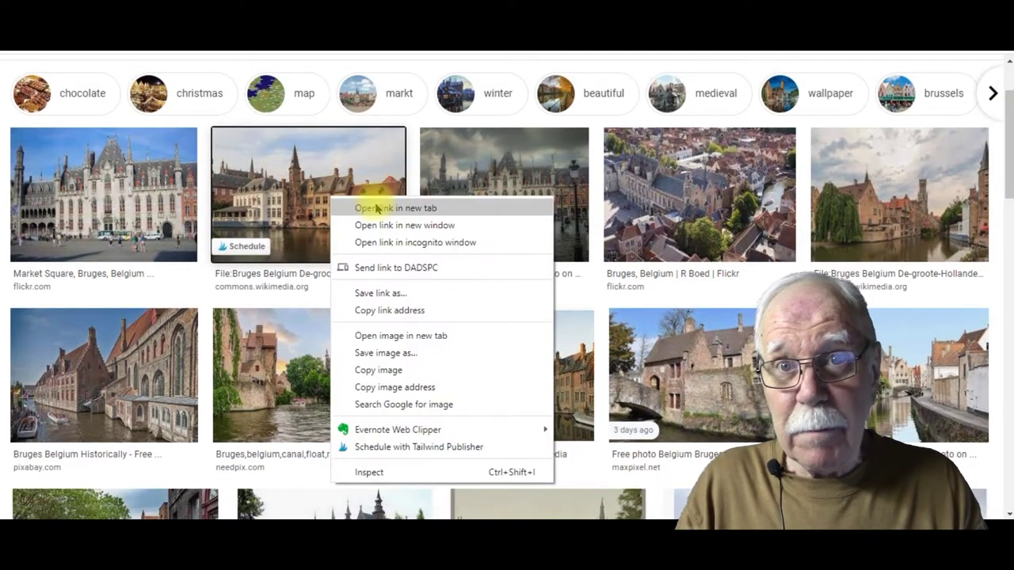
{"action": "key", "text": "Escape"}
{"action": "left_click", "coordinate": [379, 183]}
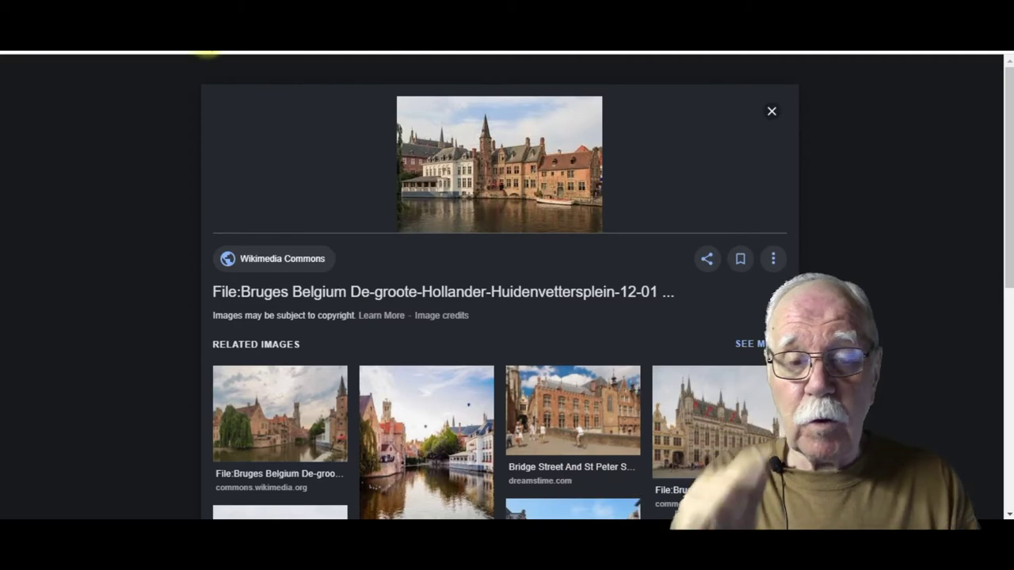
{"action": "left_click", "coordinate": [351, 300]}
{"action": "scroll", "coordinate": [779, 270], "scroll_direction": "down", "scroll_amount": 2}
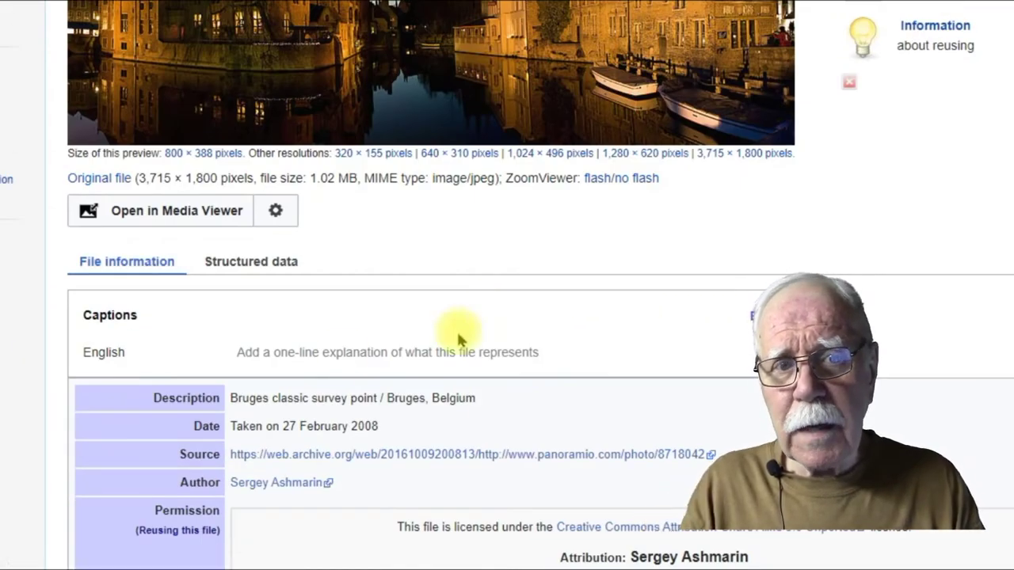
{"action": "left_click", "coordinate": [162, 212]}
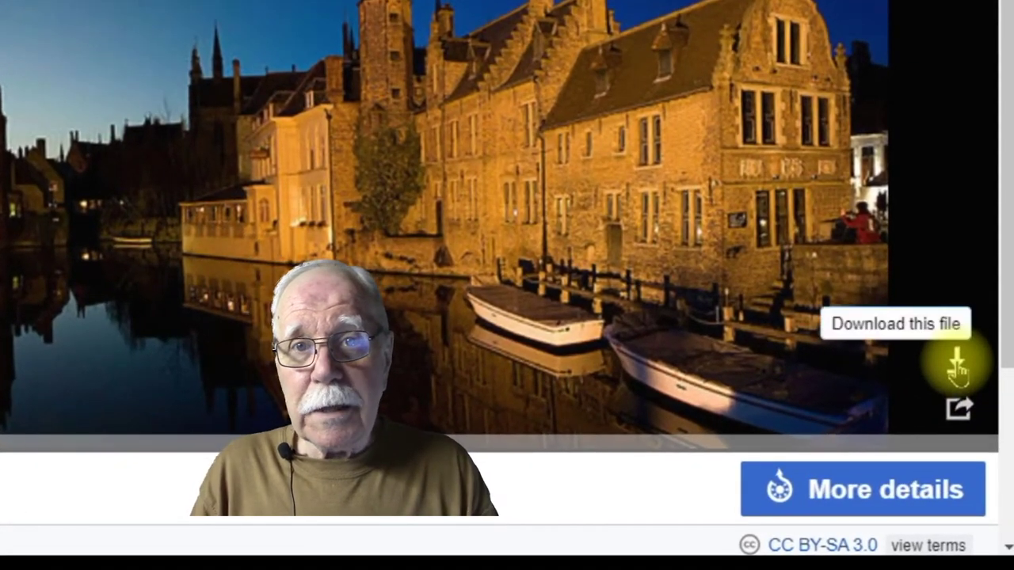
Expand the canal photo's author attribution credit, then bring the BlueGriffon editor forward
{"action": "left_click", "coordinate": [957, 366]}
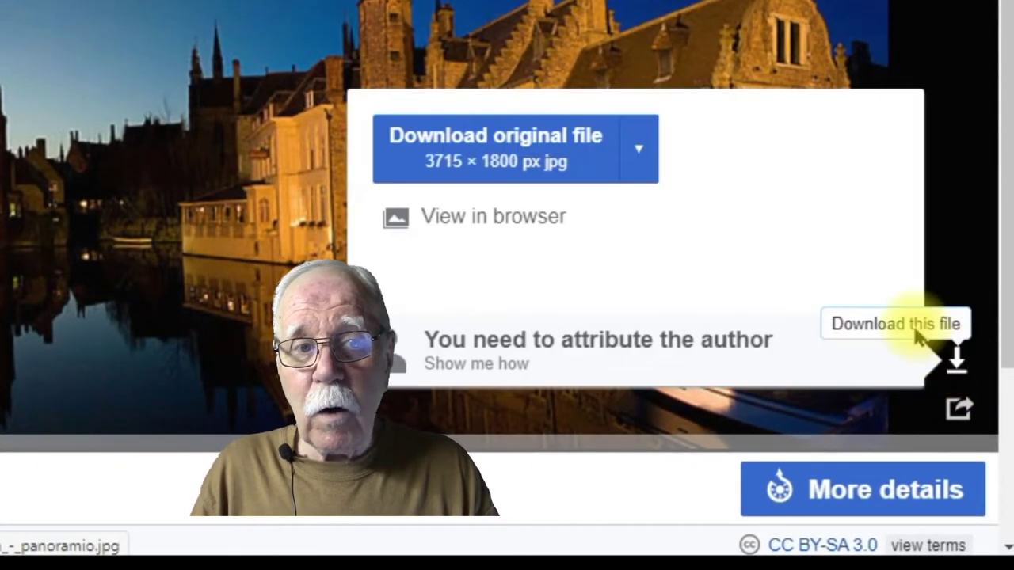
{"action": "left_click", "coordinate": [644, 163]}
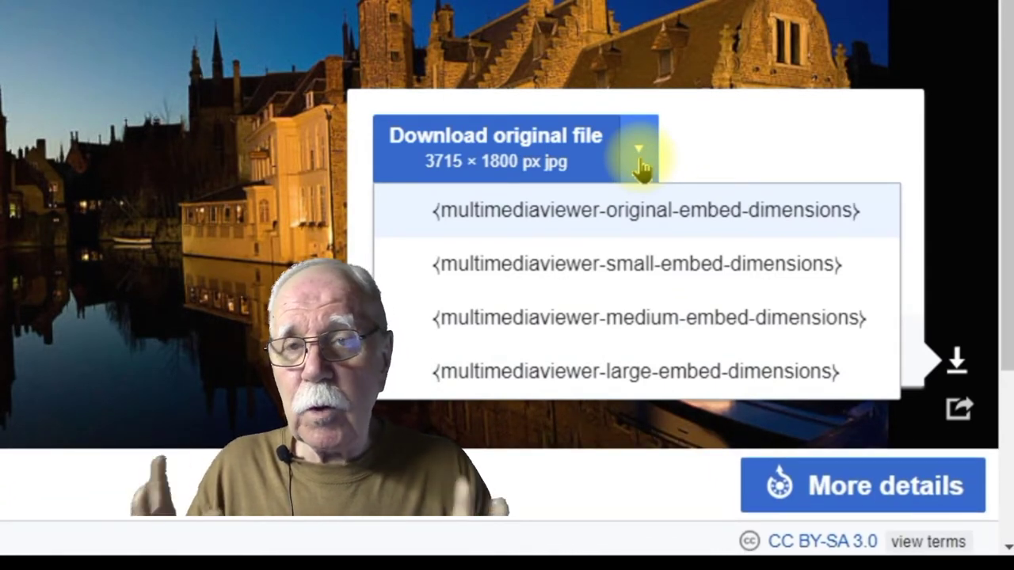
{"action": "left_click", "coordinate": [729, 119]}
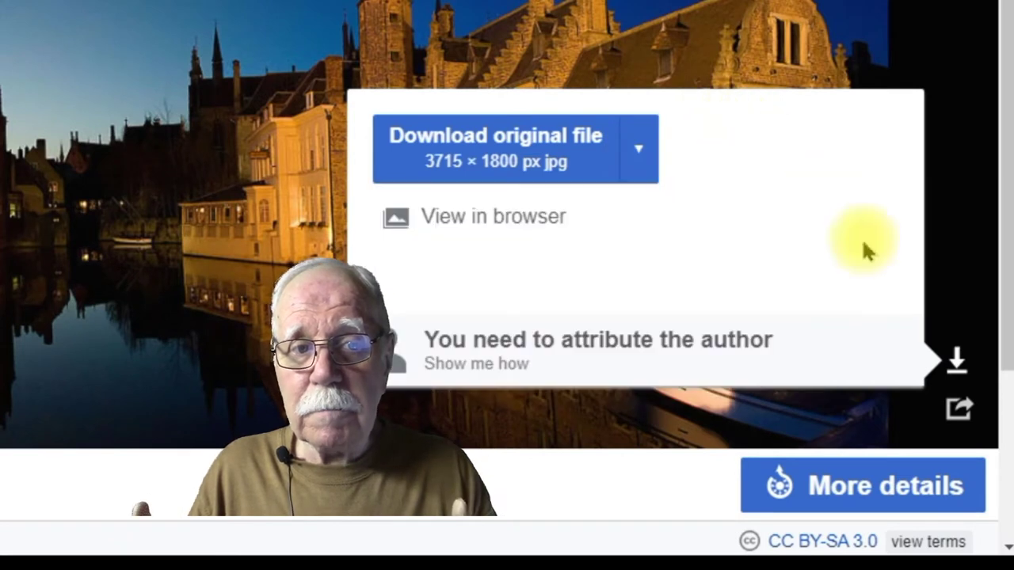
{"action": "left_click", "coordinate": [709, 344]}
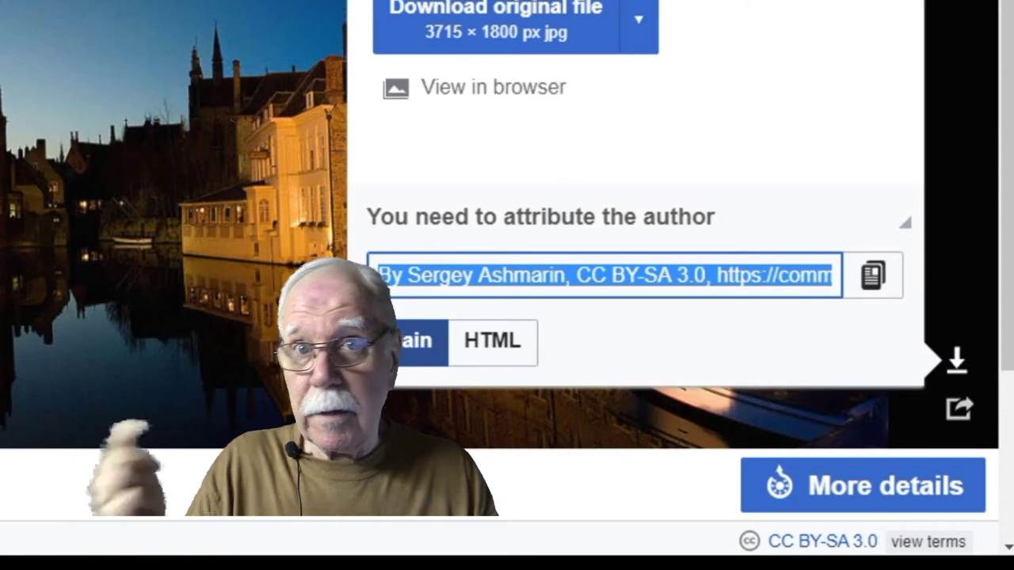
{"action": "mouse_move", "coordinate": [146, 553]}
{"action": "left_click", "coordinate": [145, 483]}
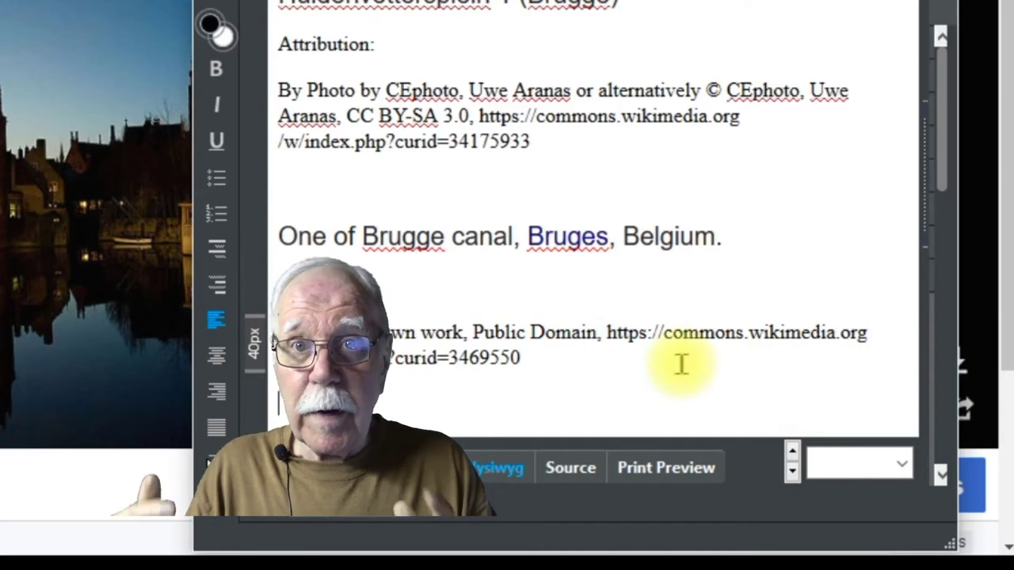
Scroll through the collected Bruges photo attributions in BlueGriffon
{"action": "scroll", "coordinate": [681, 364], "scroll_direction": "down", "scroll_amount": 1}
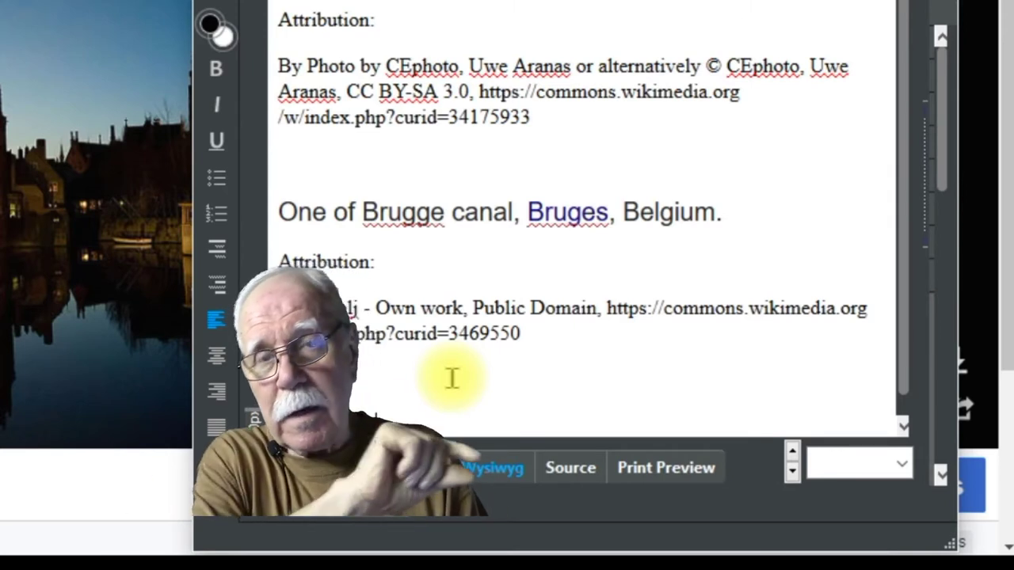
{"action": "scroll", "coordinate": [452, 378], "scroll_direction": "down", "scroll_amount": 3}
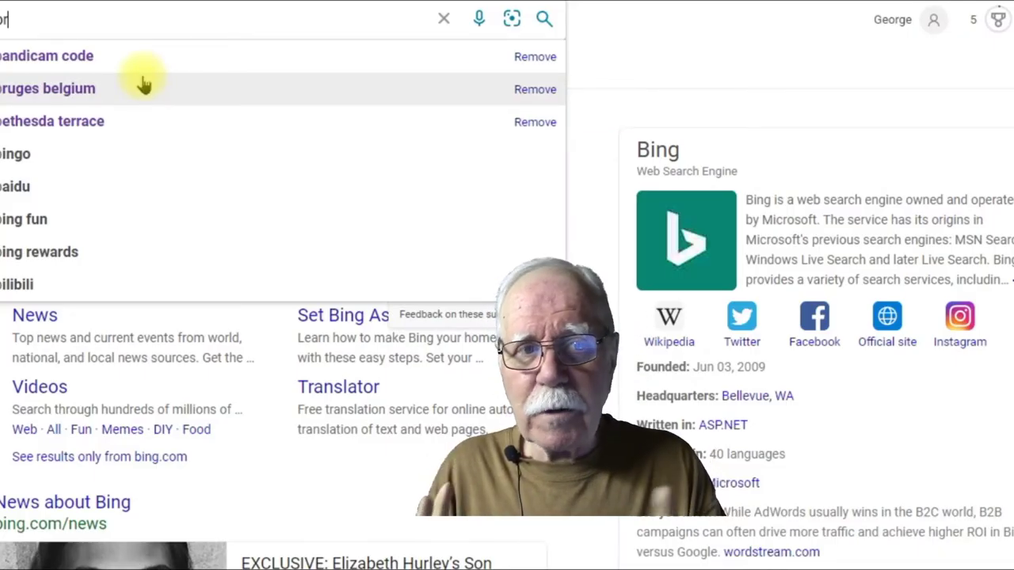
Search Bing for 'bruges belgium' via the suggestion and show the image results
{"action": "type", "text": "ruges"}
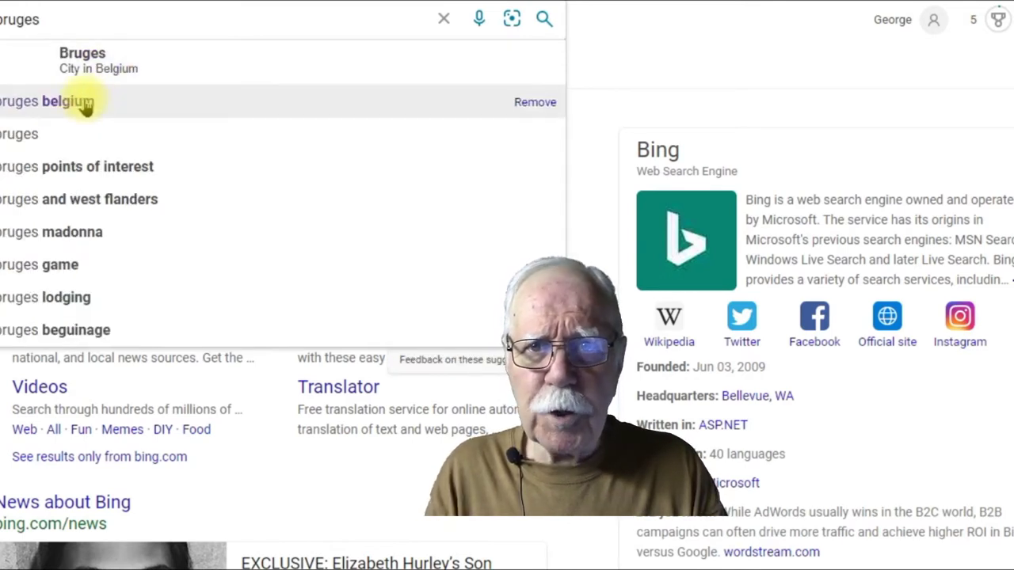
{"action": "left_click", "coordinate": [81, 101]}
{"action": "left_click", "coordinate": [544, 19]}
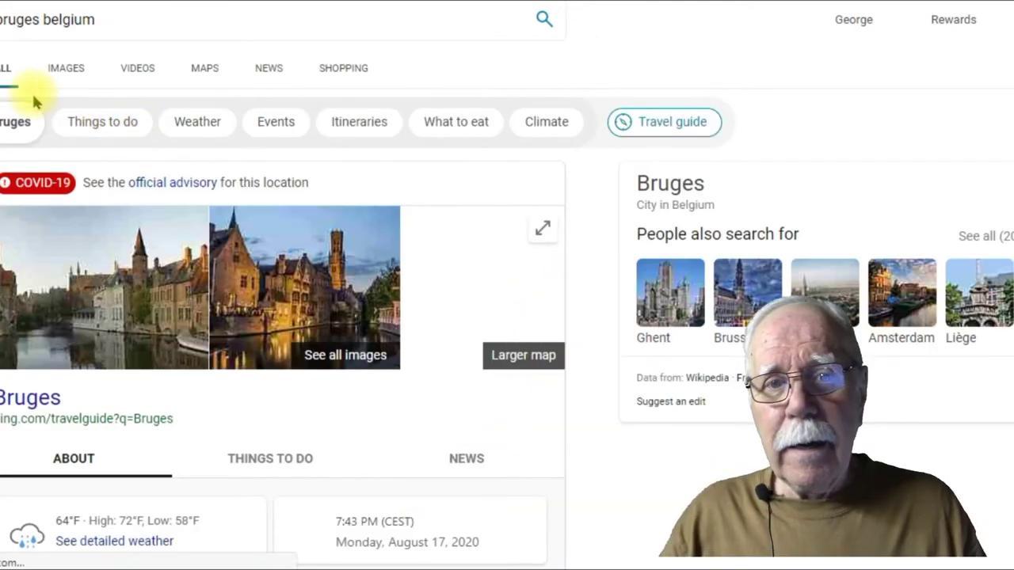
{"action": "left_click", "coordinate": [68, 75]}
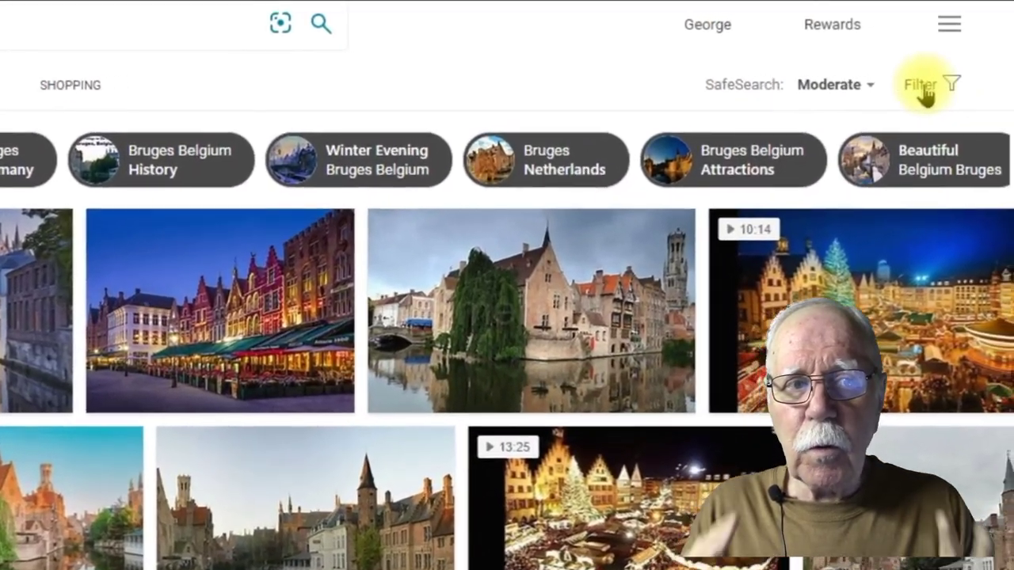
Filter Bing's Bruges images by License to 'All Creative Commons'
{"action": "left_click", "coordinate": [990, 79]}
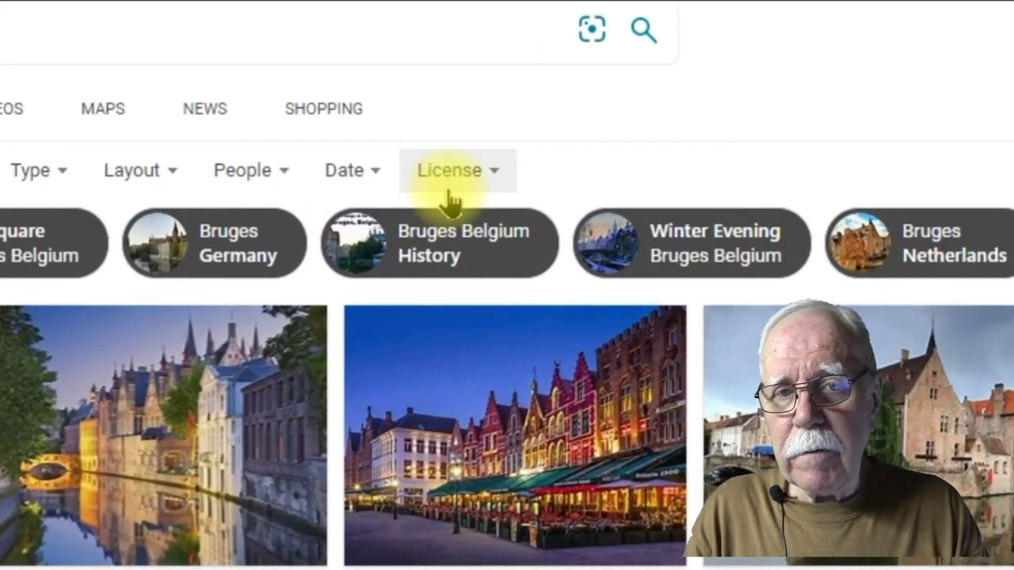
{"action": "left_click", "coordinate": [436, 138]}
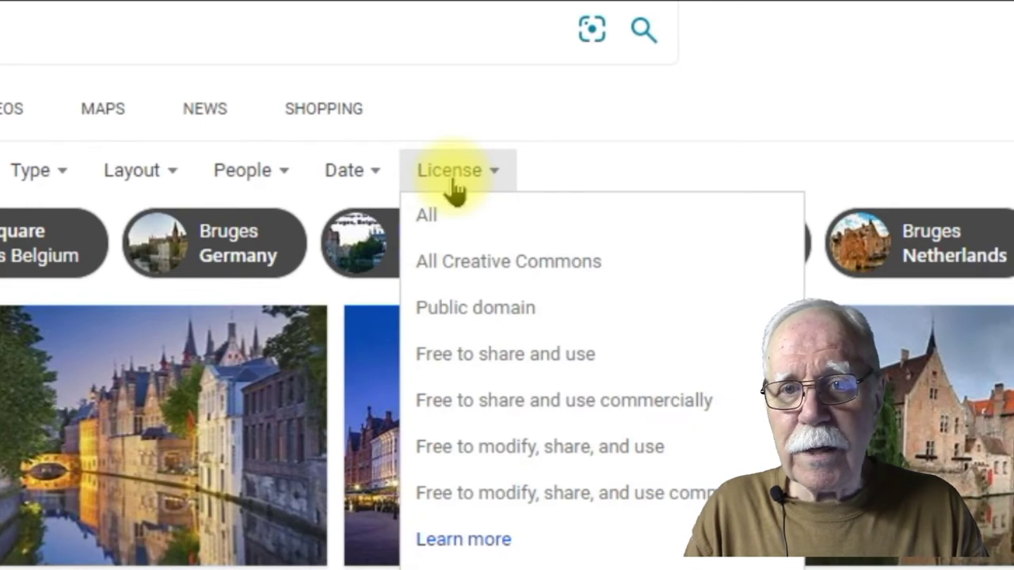
{"action": "left_click", "coordinate": [470, 268]}
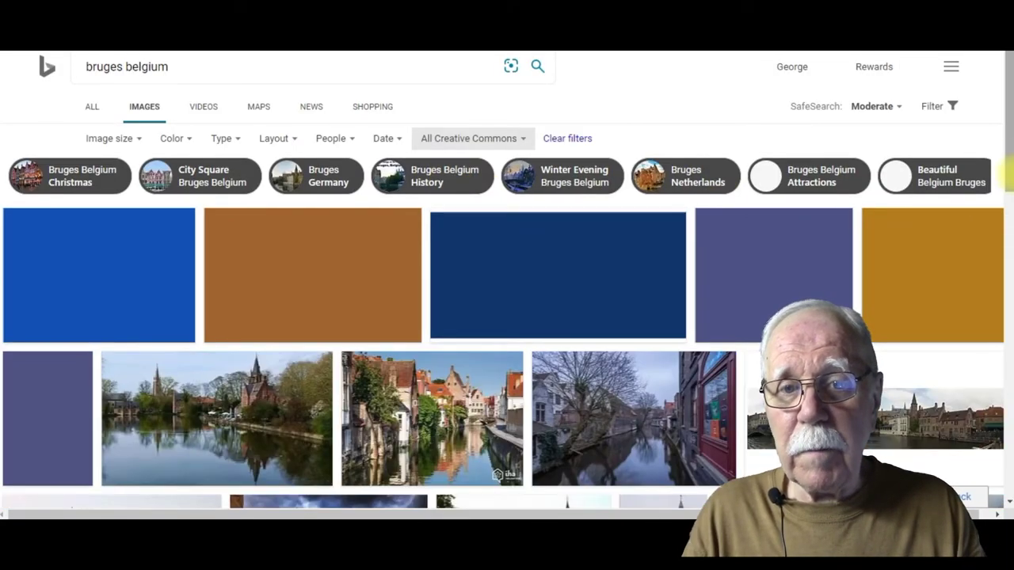
{"action": "scroll", "coordinate": [1010, 117], "scroll_direction": "down", "scroll_amount": 1}
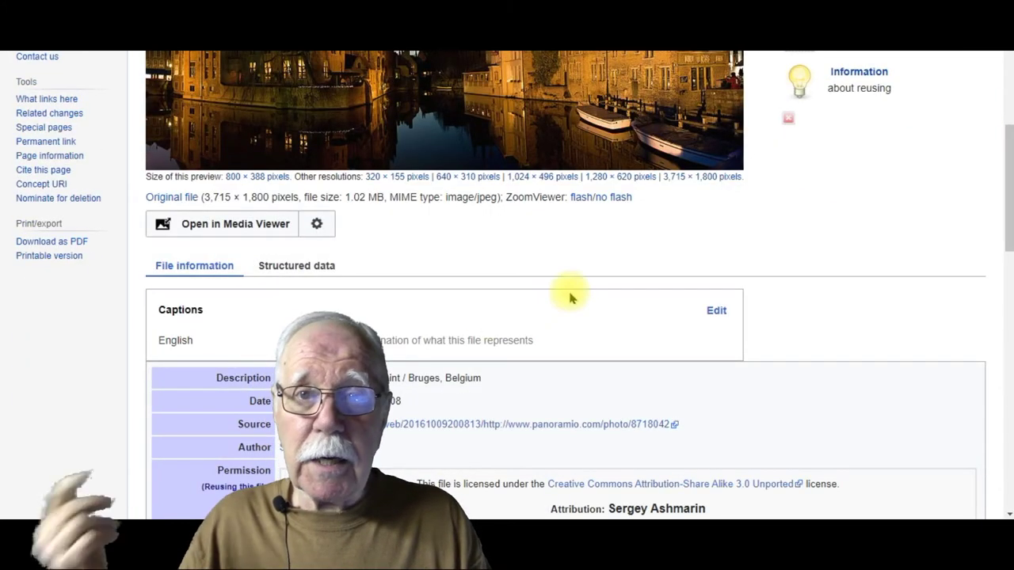
Show the canal night photo in Media Viewer with its plain-text CC BY-SA 3.0 attribution
{"action": "left_click", "coordinate": [248, 223]}
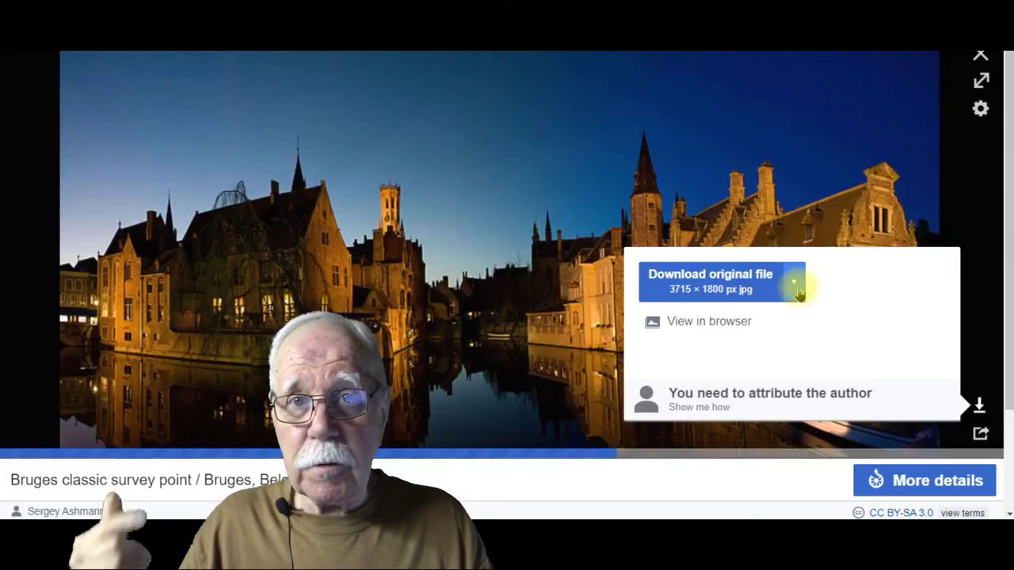
{"action": "left_click", "coordinate": [793, 283]}
{"action": "left_click", "coordinate": [798, 317]}
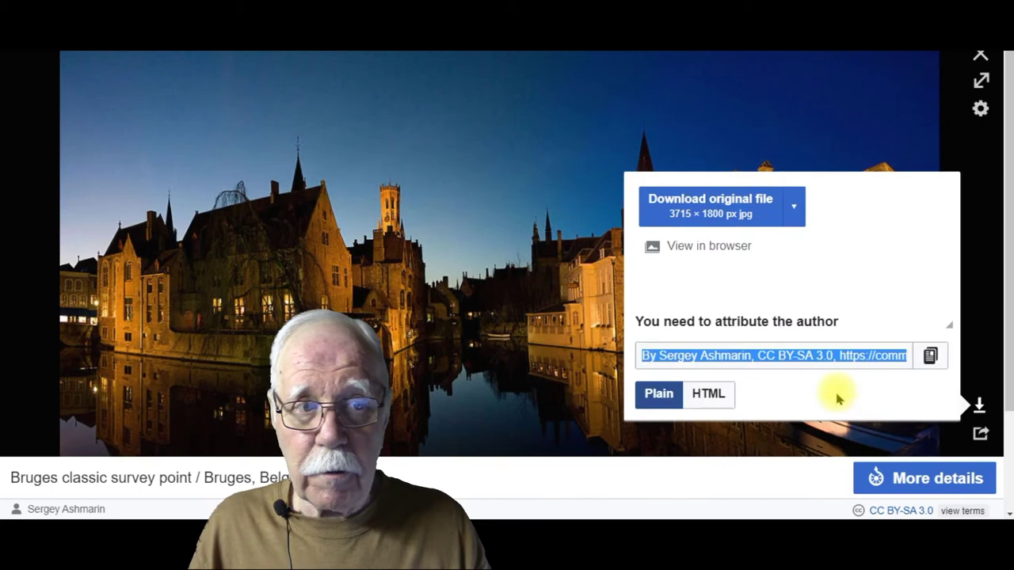